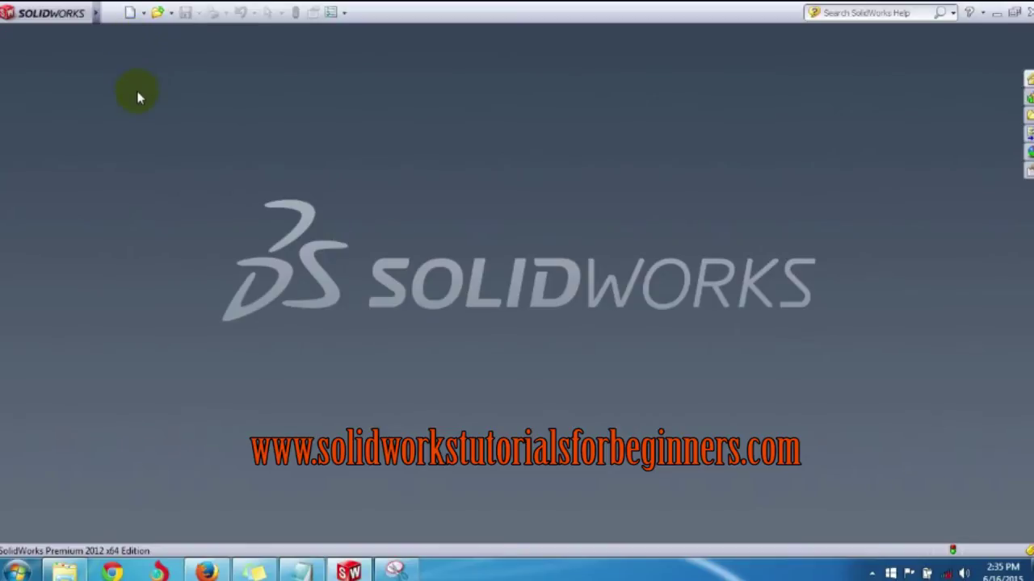
Create a new part (Part3) and set the view Normal To its Top Plane.
left_click(130, 12)
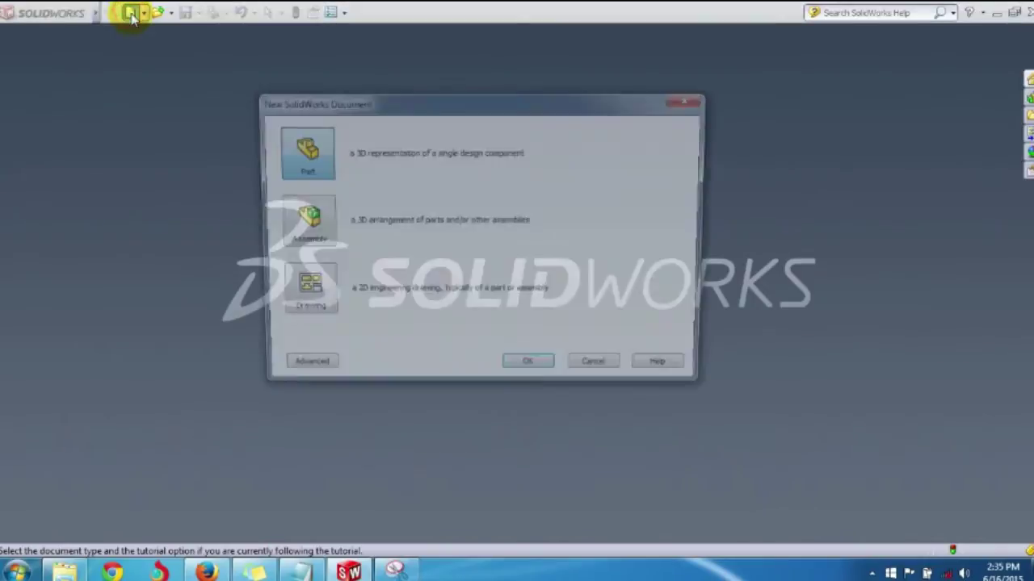
left_click(525, 371)
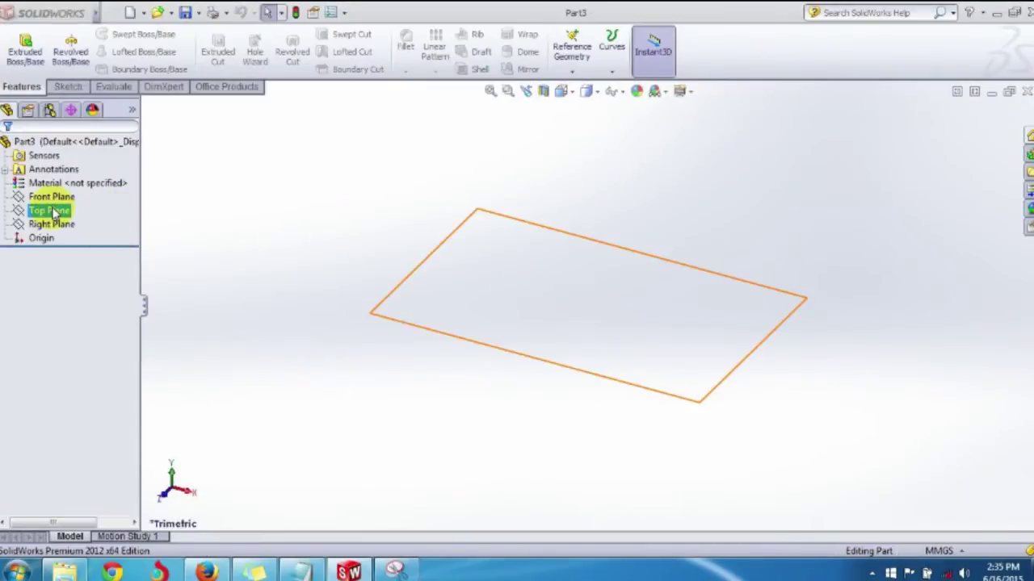
left_click(53, 213)
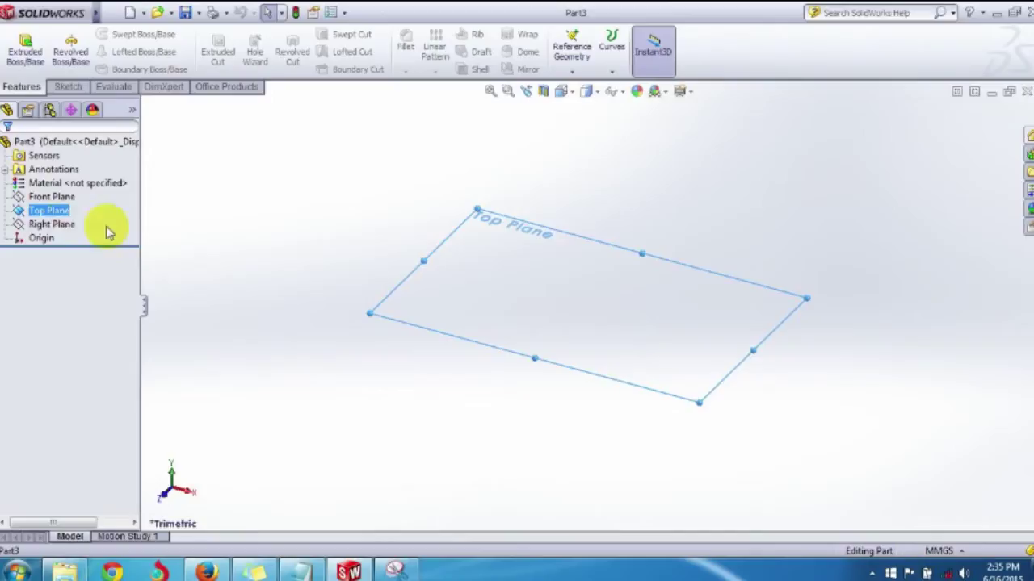
right_click(503, 265)
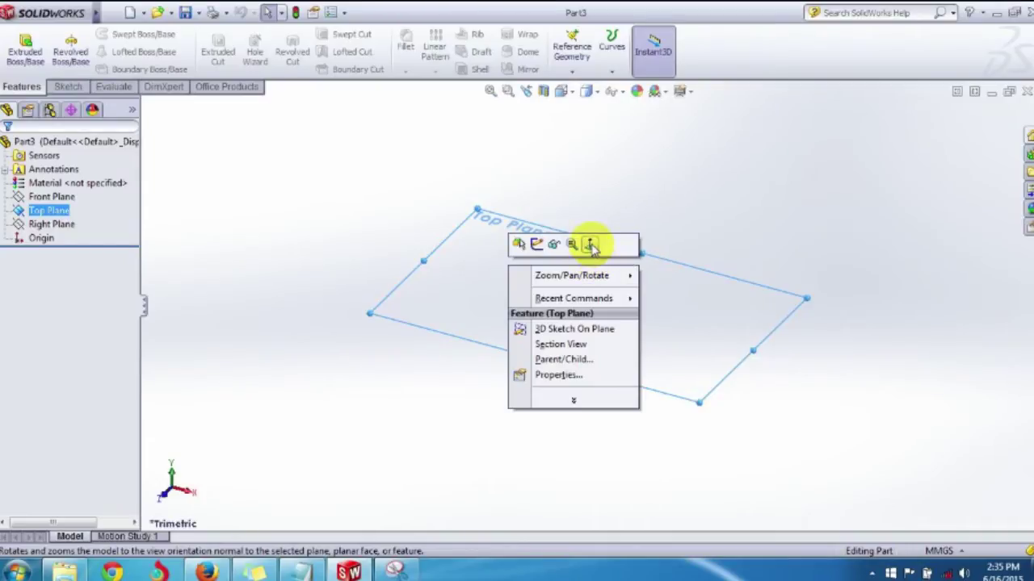
left_click(591, 246)
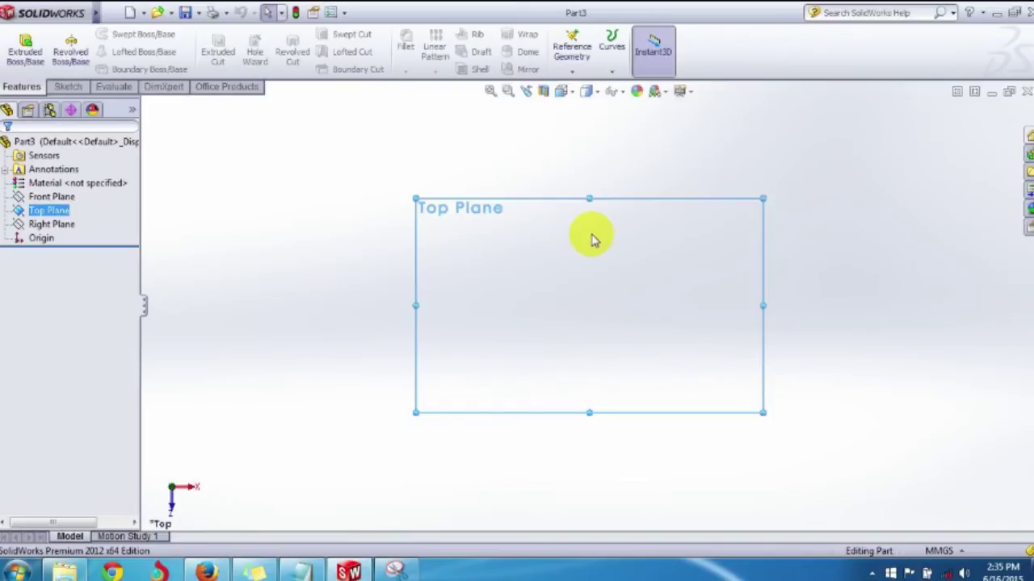
Open the Sketch tools and review the rectangle types in the Rectangle flyout and Tools > Sketch Entities.
left_click(70, 87)
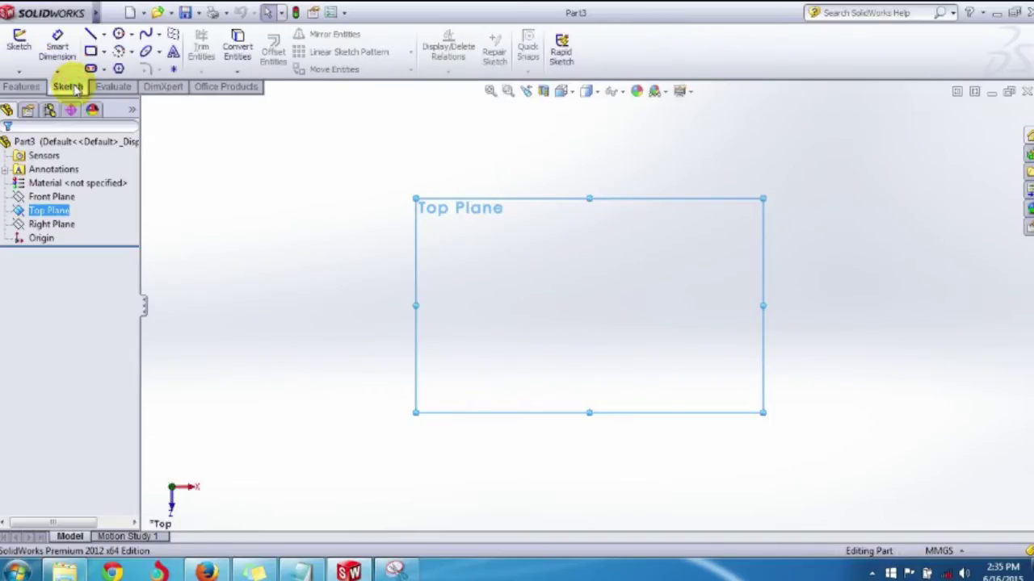
left_click(105, 53)
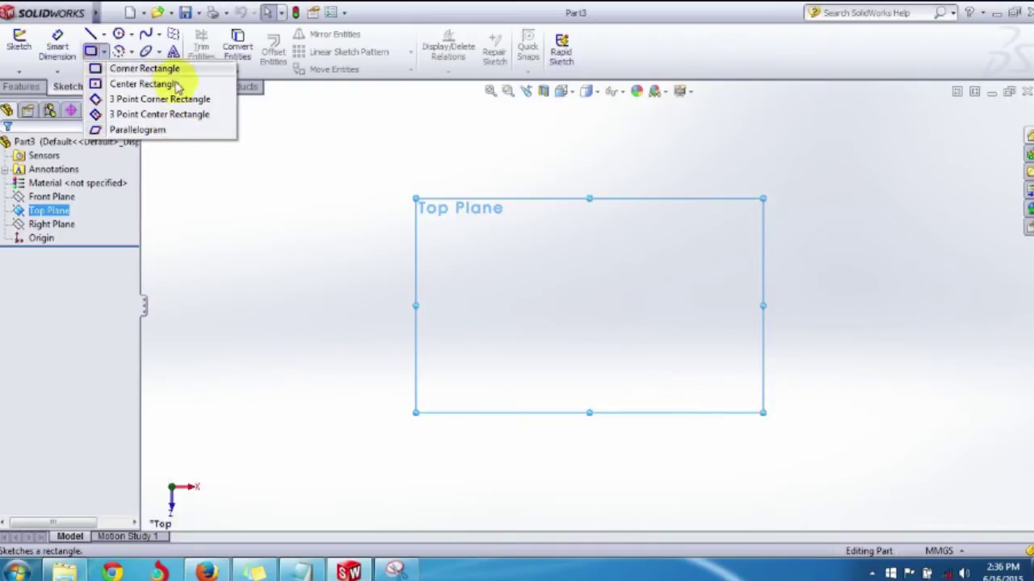
left_click(111, 12)
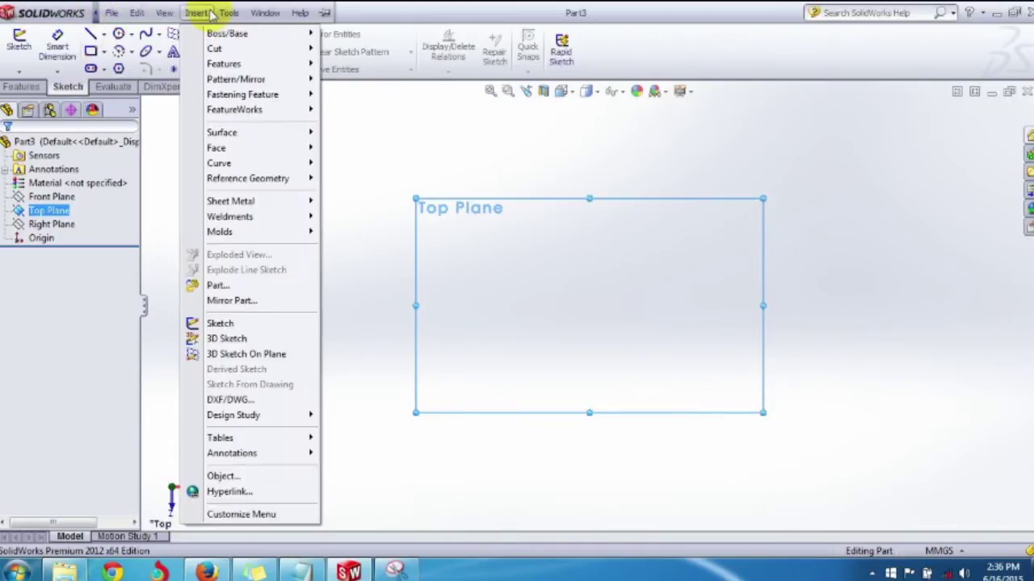
mouse_move(227, 16)
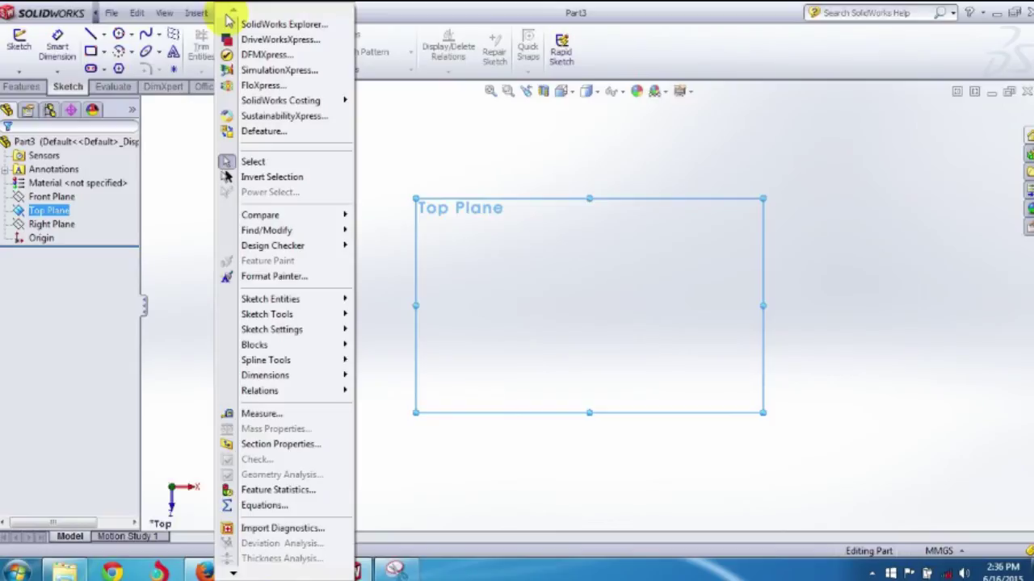
mouse_move(295, 302)
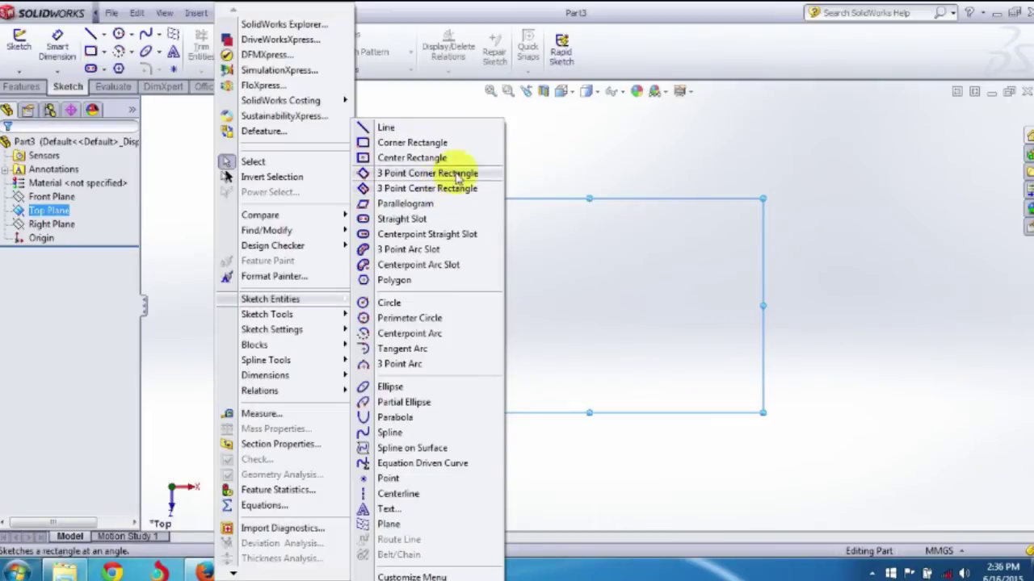
left_click(564, 153)
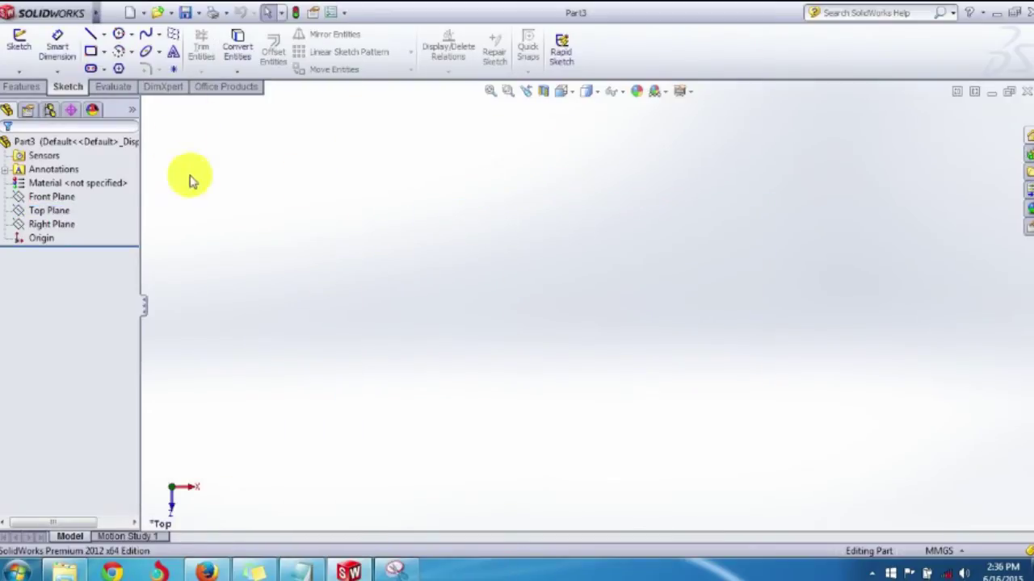
Select the Top Plane and start a Corner Rectangle sketch from the Rectangle flyout.
left_click(367, 236)
left_click(49, 210)
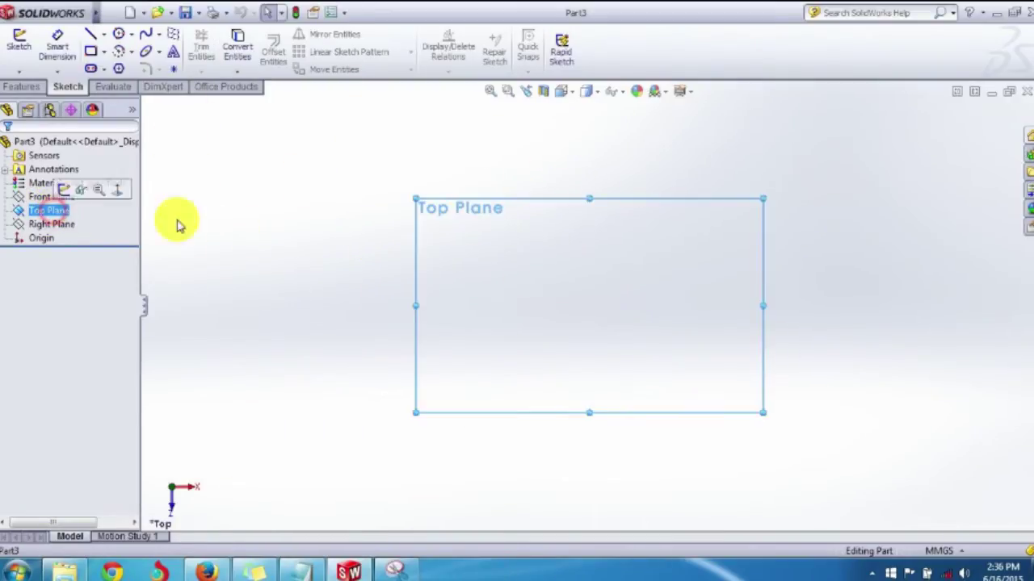
left_click(103, 52)
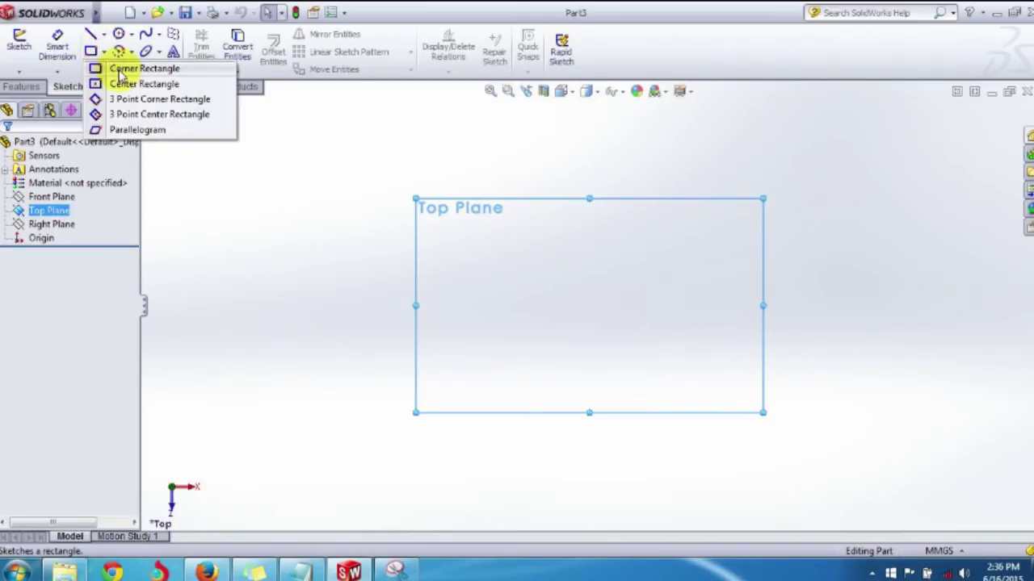
left_click(122, 70)
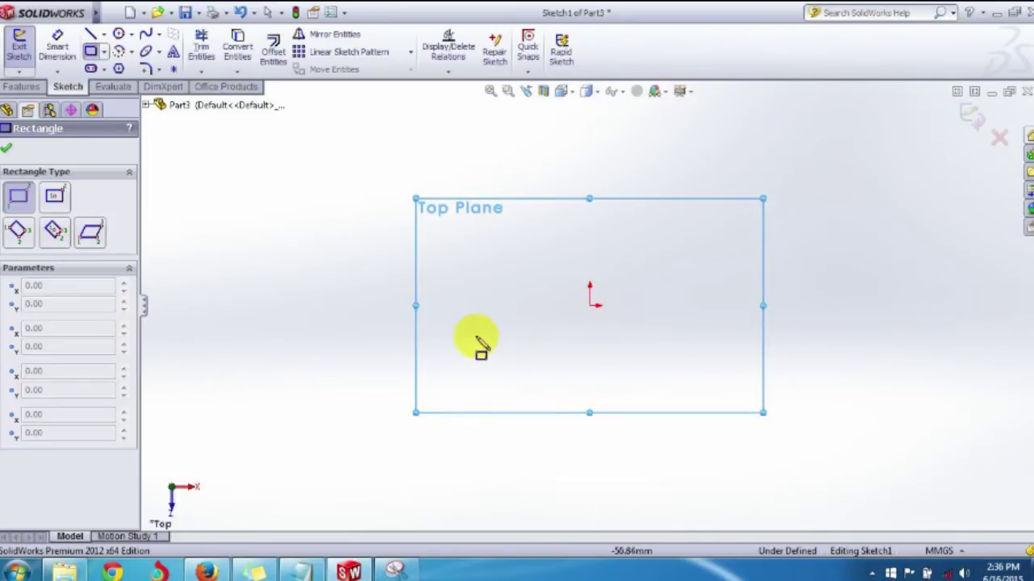
Draw a corner rectangle left of the origin, its bottom edge level with the origin.
left_click(300, 305)
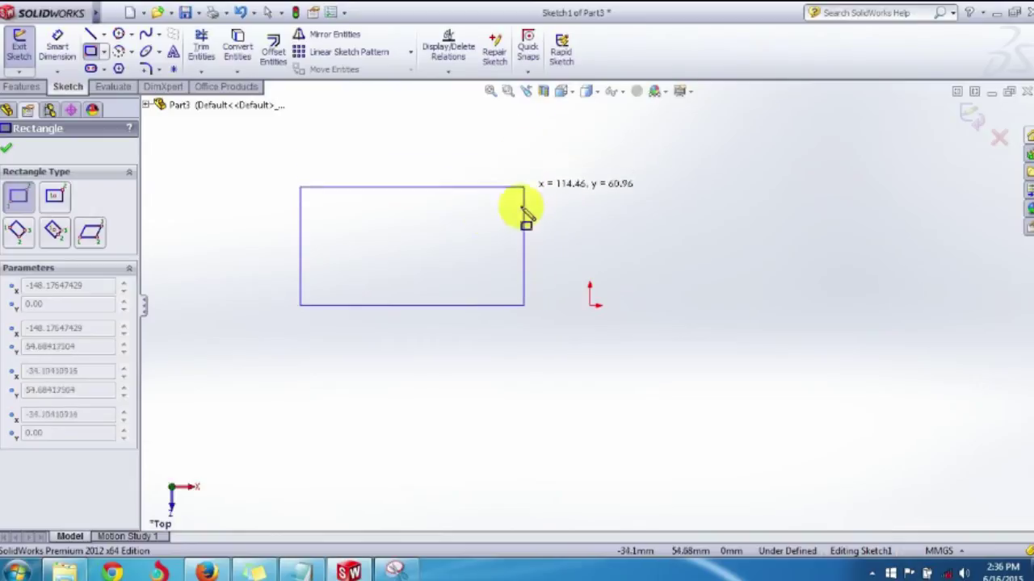
left_click(486, 167)
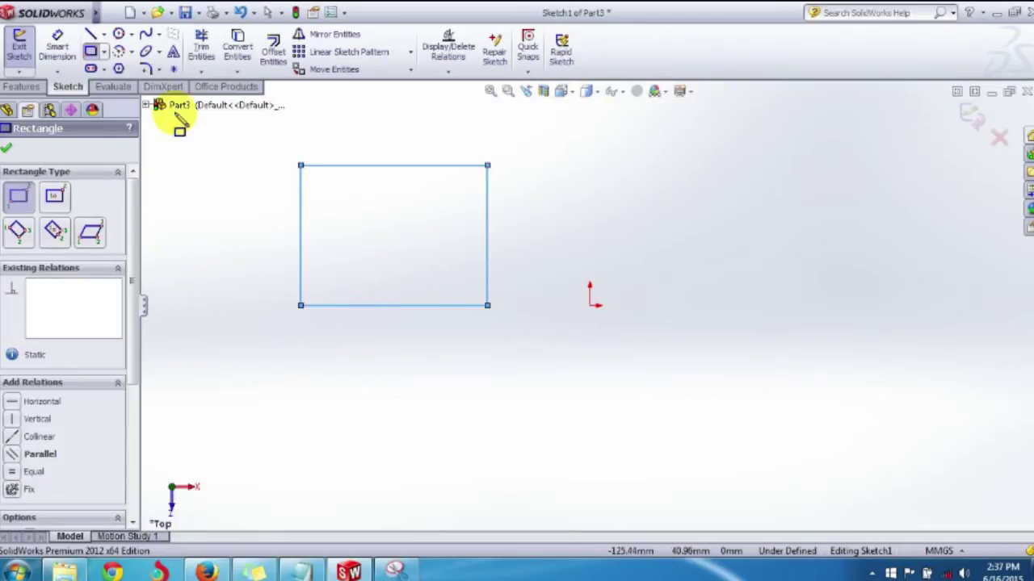
Show the rectangle's Parameters, with corners at x -148.18 to -52.53 and y 0 to 71.93.
left_click(106, 54)
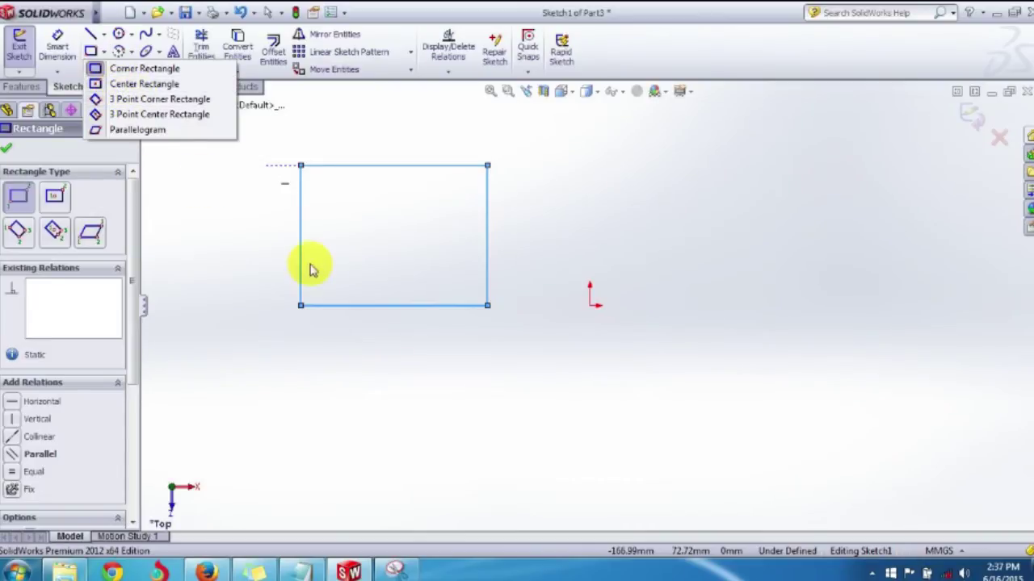
left_click(103, 195)
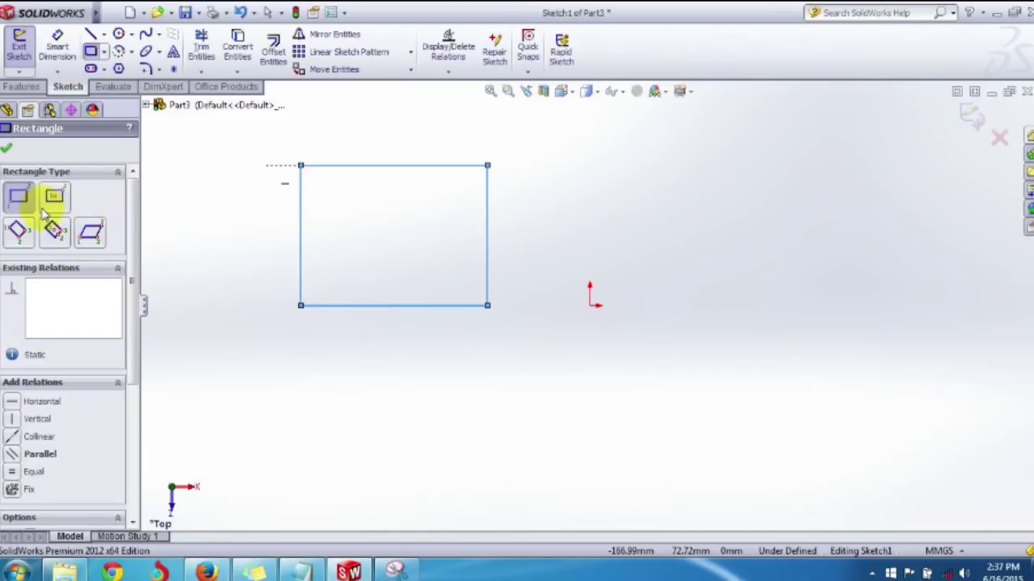
left_click_drag(132, 400, 138, 512)
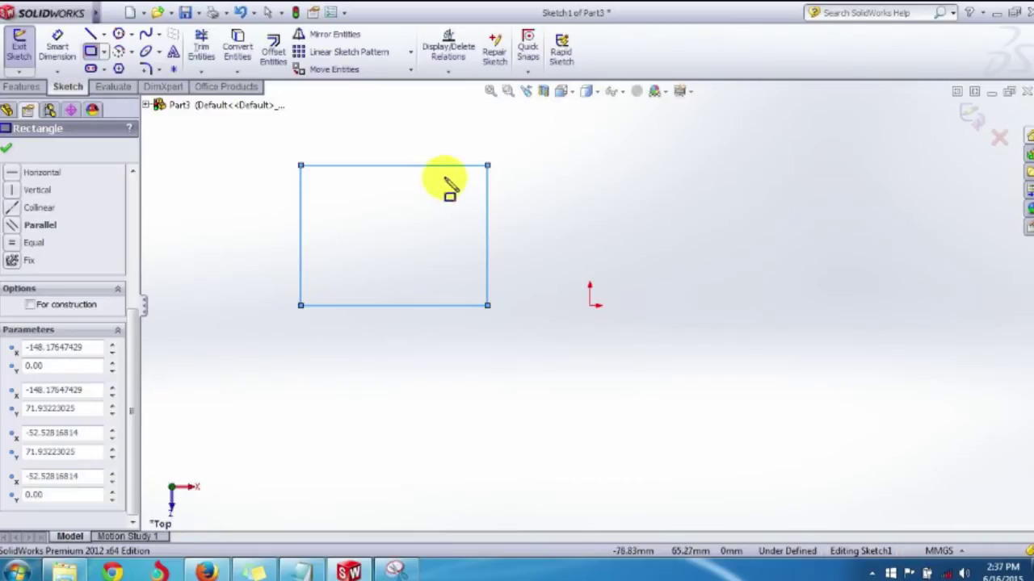
Step the corner coordinates so the rectangle spans x -128.18 to -52.53 and y -10 to 91.93.
left_click(113, 345)
left_click(111, 353)
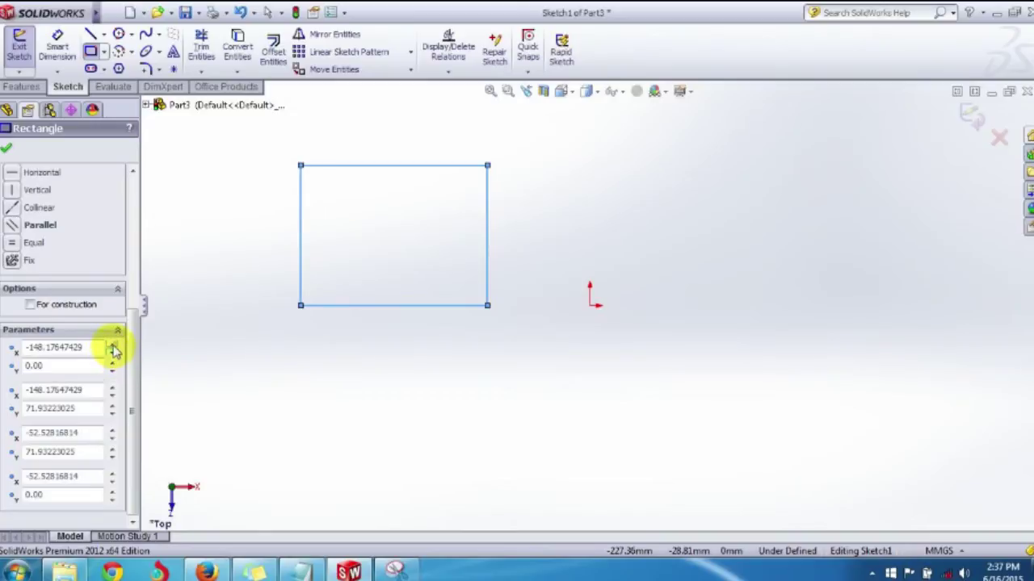
left_click(113, 372)
left_click(113, 372)
left_click(112, 362)
left_click(111, 361)
left_click(113, 373)
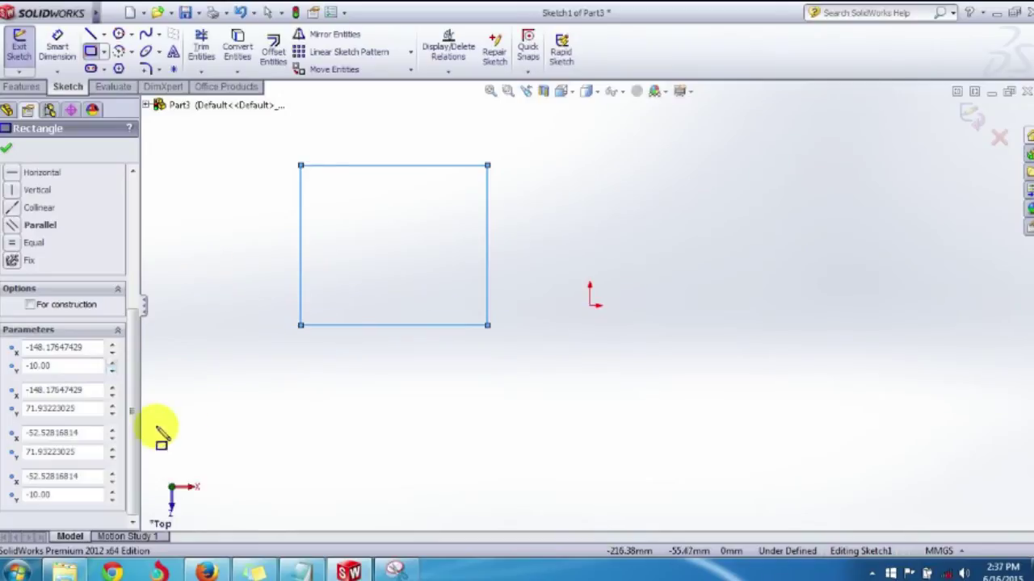
left_click(112, 387)
left_click(112, 387)
left_click(112, 405)
left_click(112, 405)
left_click(112, 430)
left_click(113, 441)
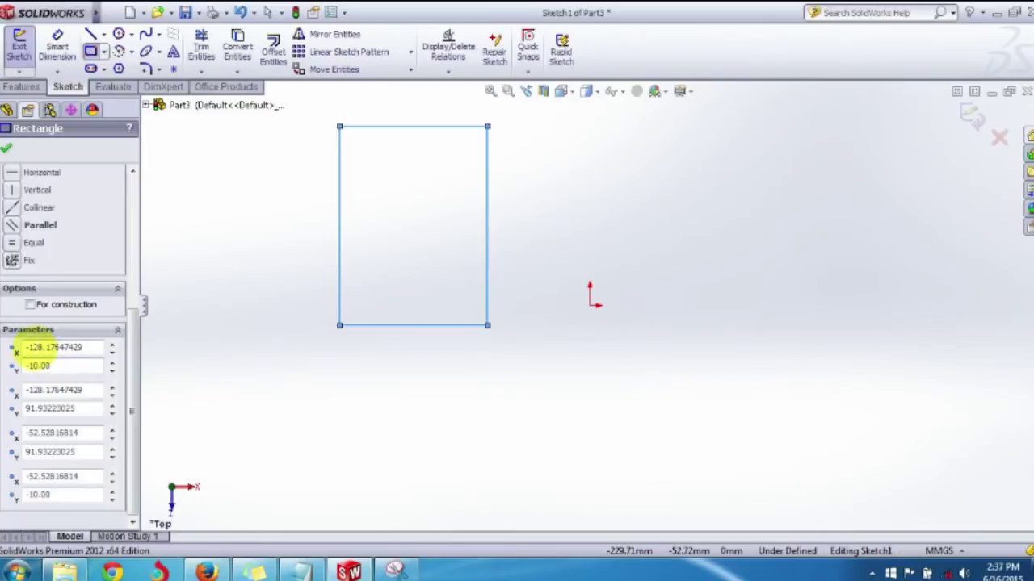
Toggle For construction on and back off, leaving the rectangle as solid lines.
left_click(29, 306)
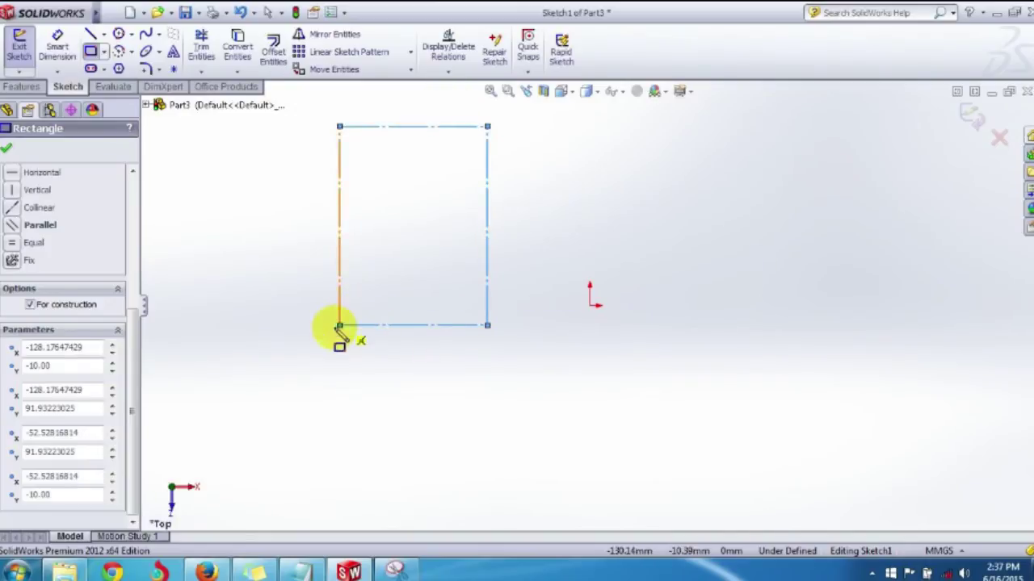
left_click(29, 305)
left_click_drag(132, 312, 132, 185)
Switch to Center Rectangle and draw one centered just above-right of the origin.
left_click(103, 51)
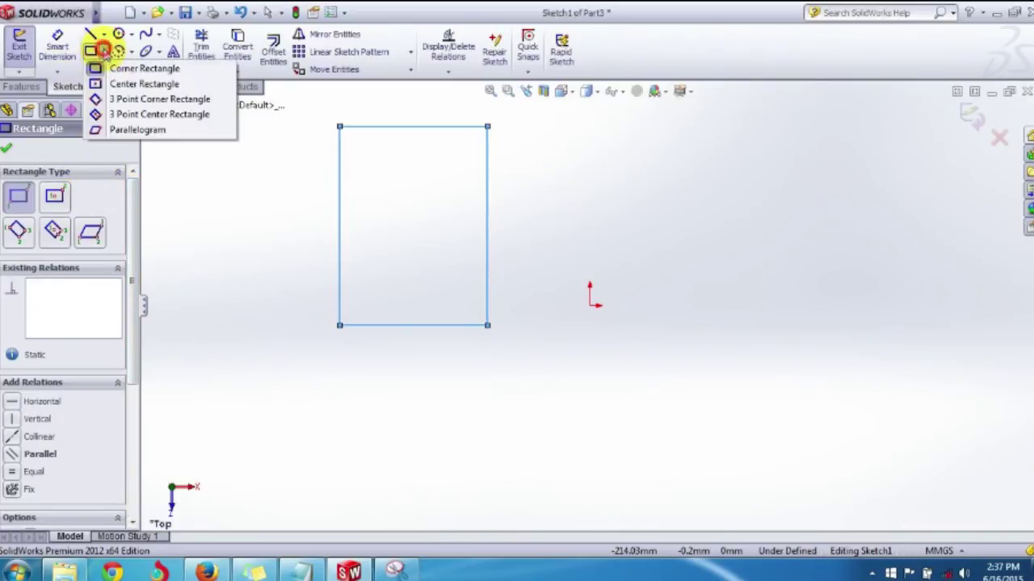
left_click(143, 84)
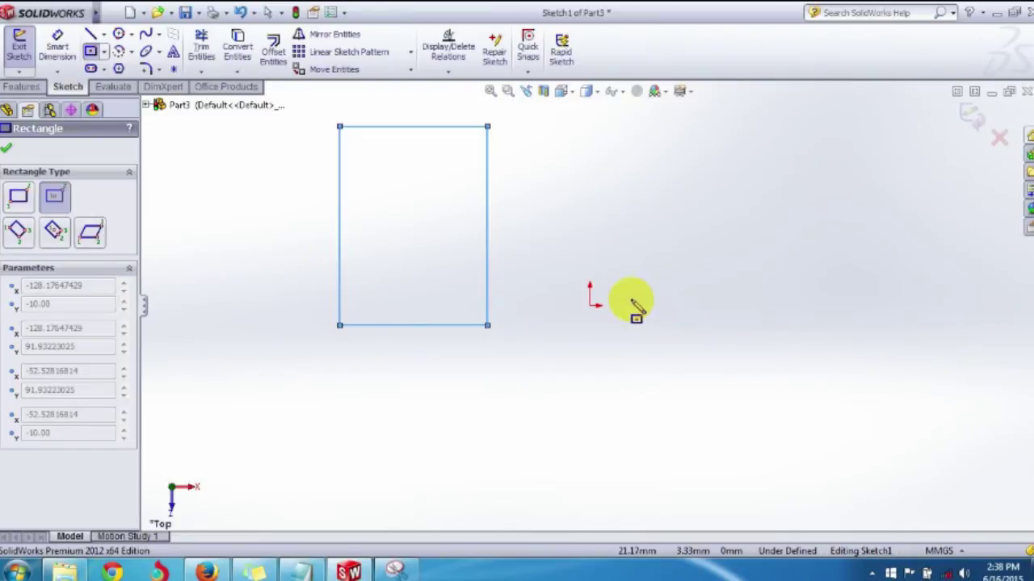
left_click(57, 200)
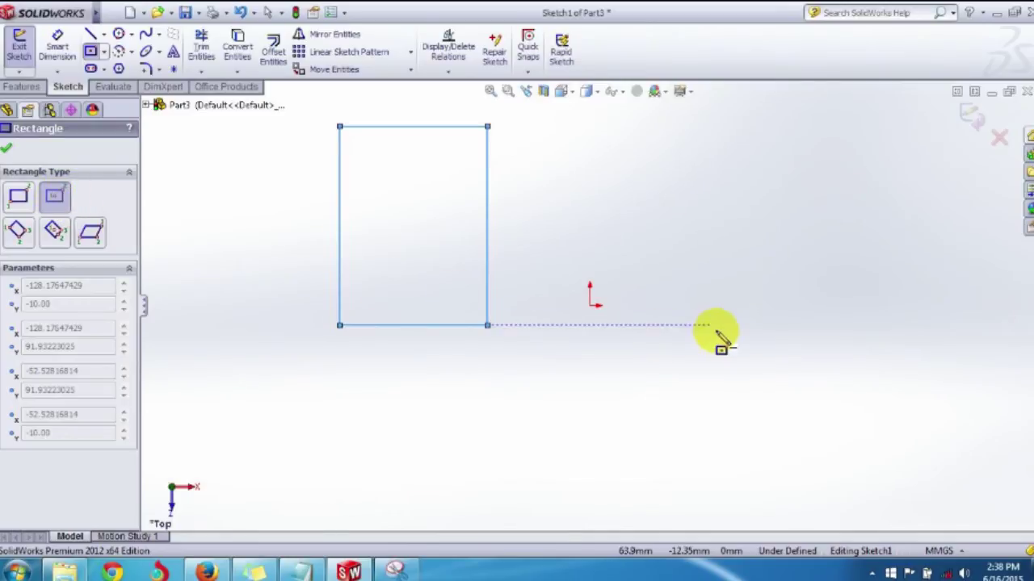
left_click(659, 239)
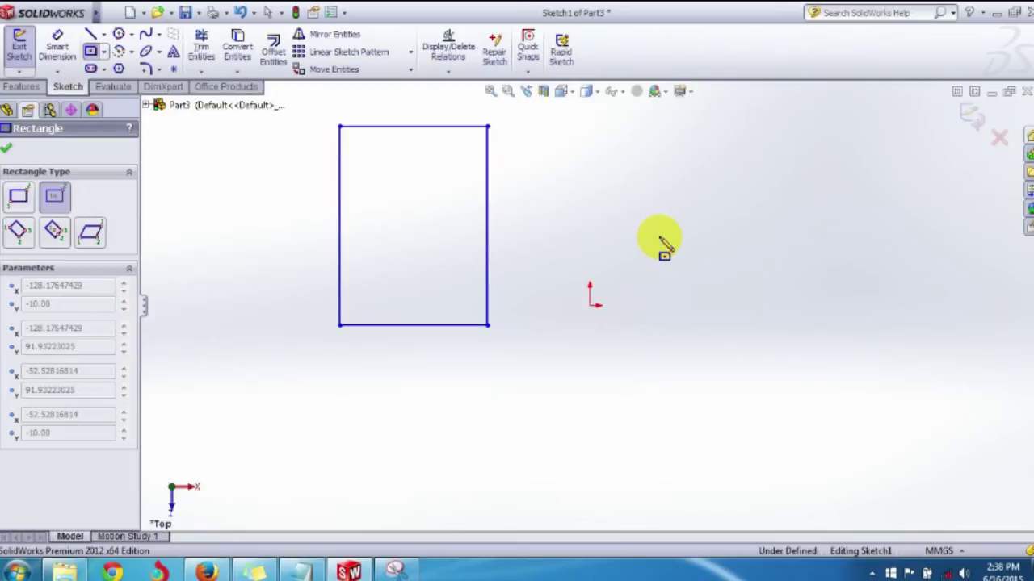
left_click(657, 237)
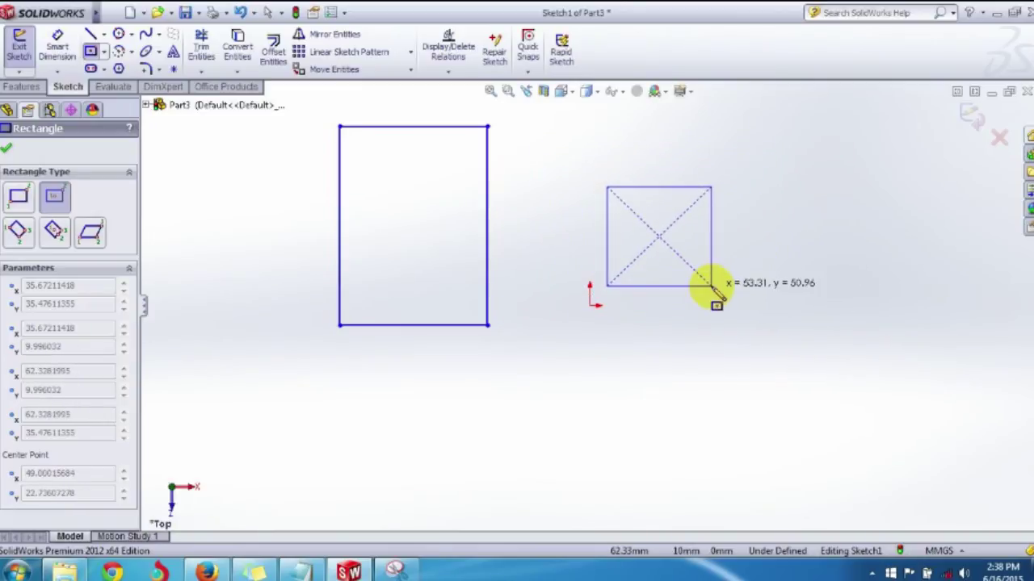
left_click(712, 286)
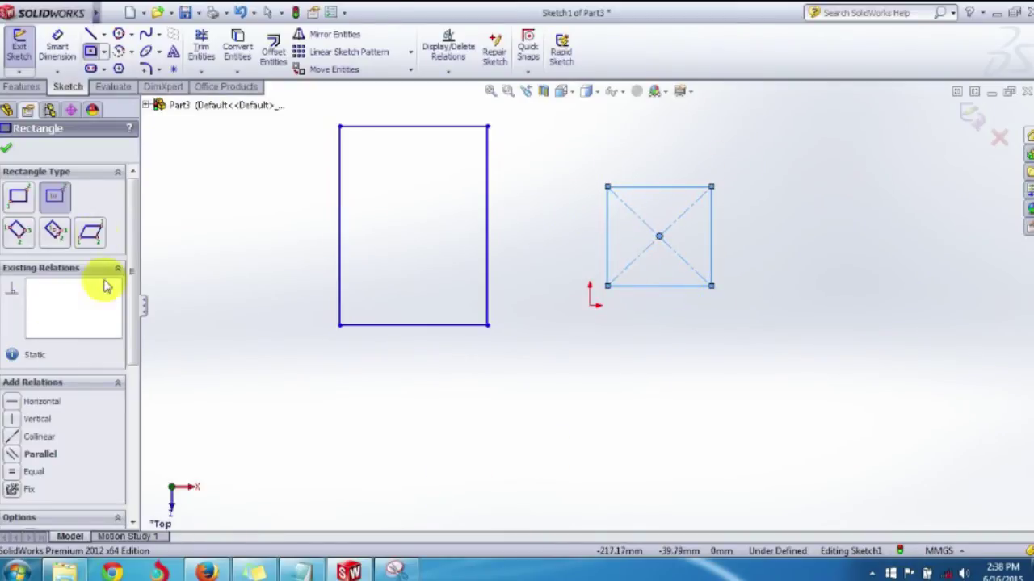
Raise the center rectangle's Center Point X from 35.67 to 55.67.
left_click_drag(131, 261, 142, 400)
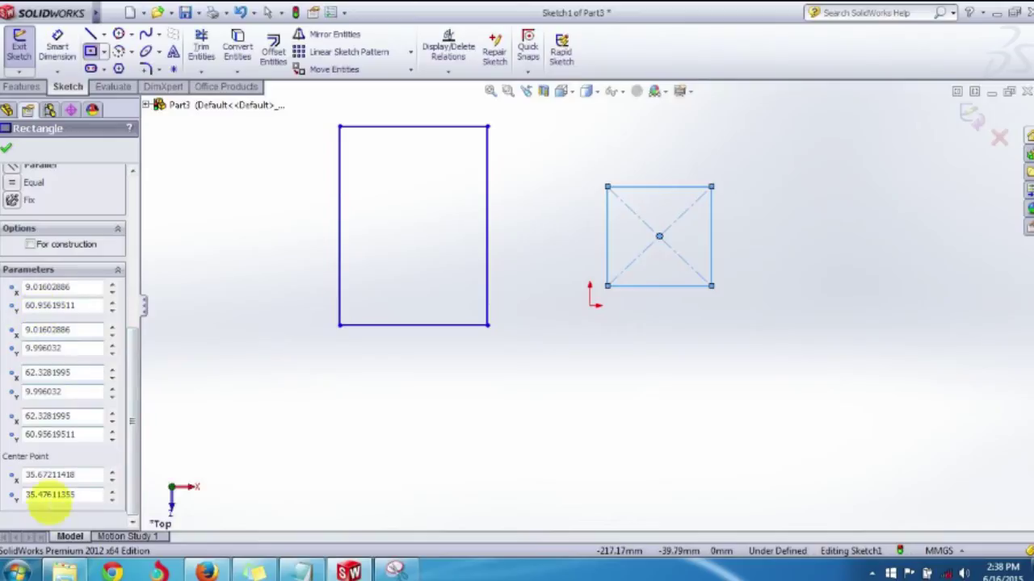
left_click(28, 474)
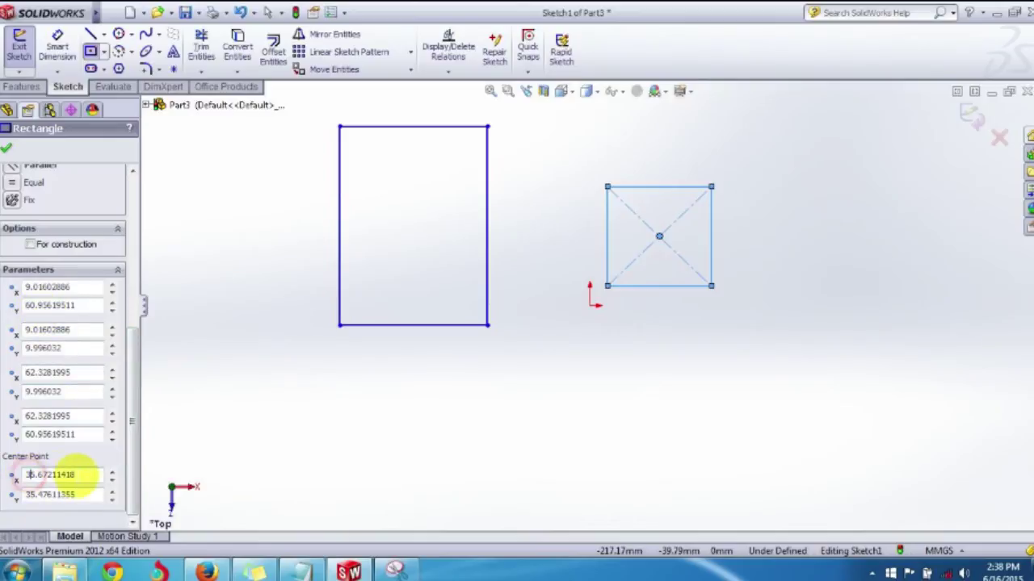
left_click(113, 471)
left_click(113, 471)
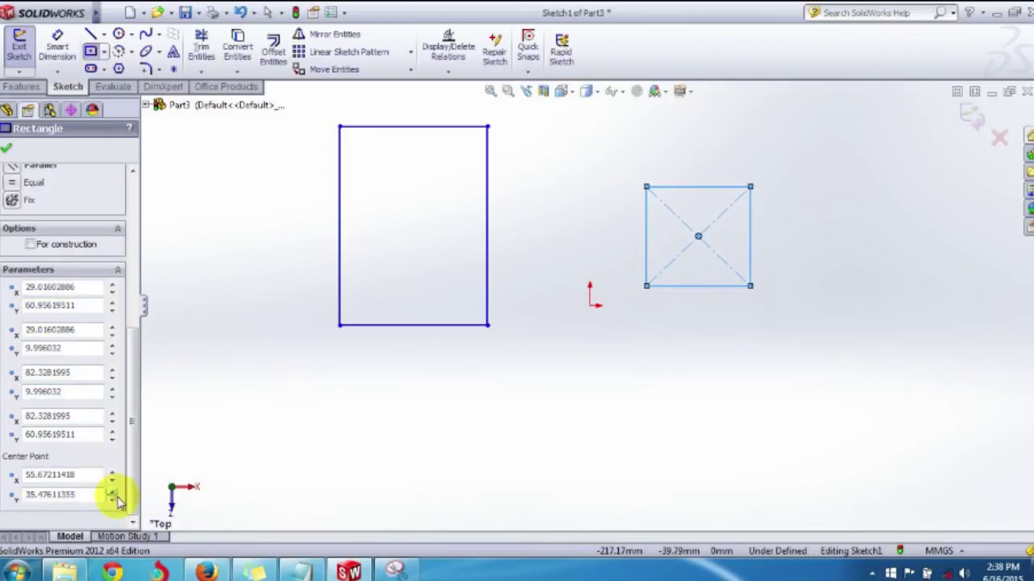
left_click(114, 499)
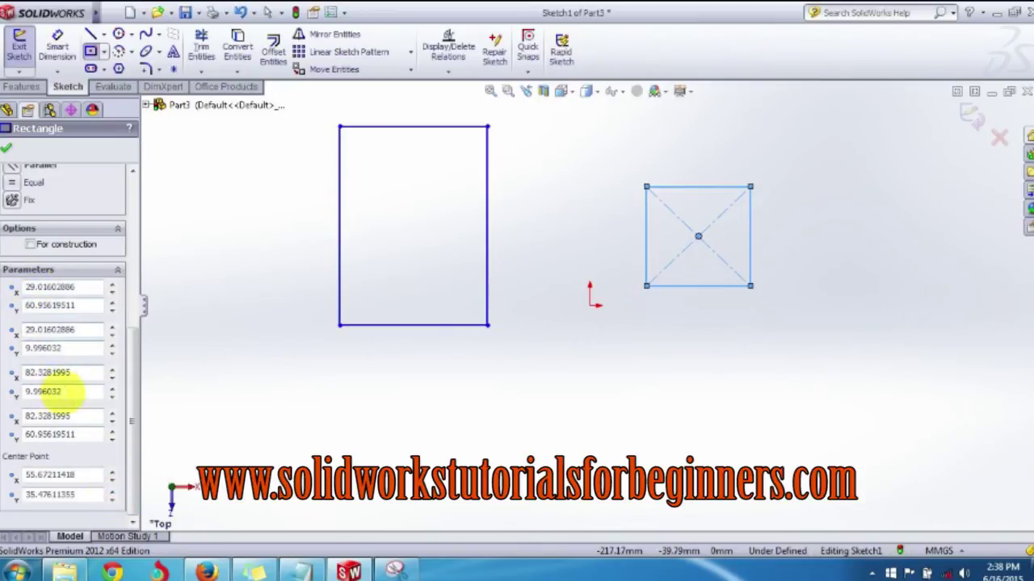
Draw a tilted 3 Point Corner Rectangle below the first rectangle.
mouse_move(131, 347)
left_mouse_down()
mouse_move(116, 282)
mouse_move(132, 197)
left_mouse_up()
left_click(104, 52)
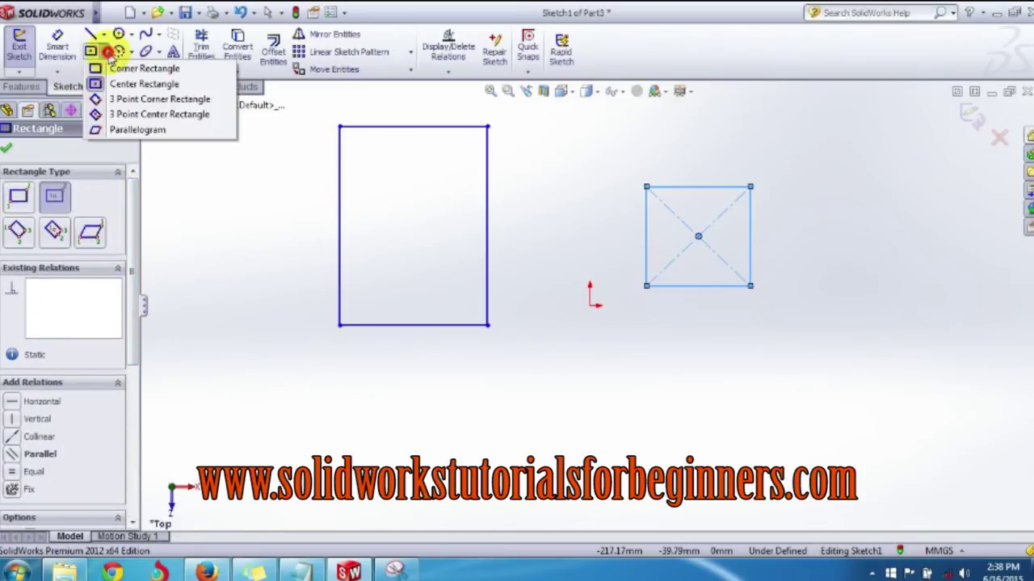
left_click(133, 100)
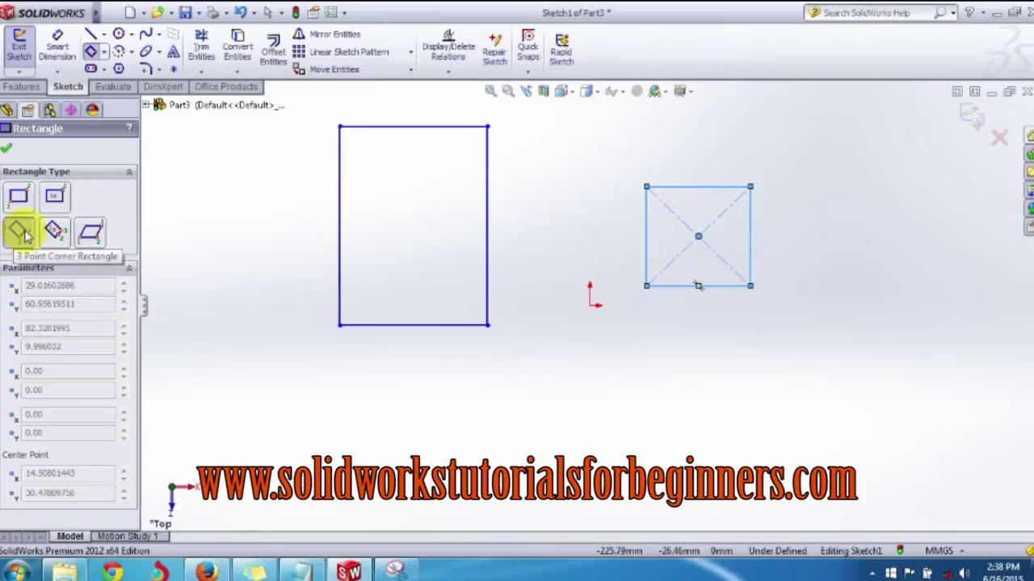
left_click(419, 386)
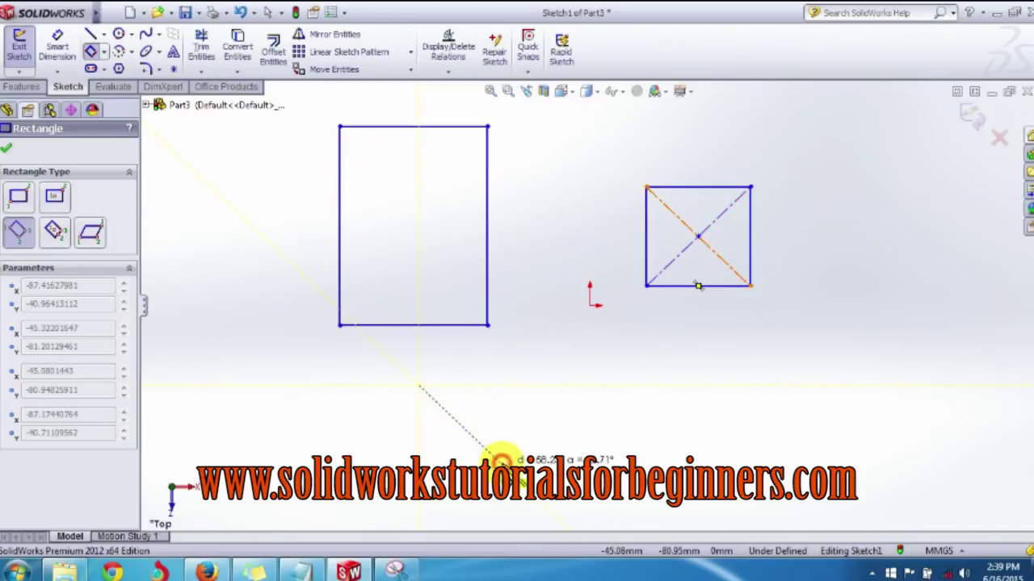
left_click(501, 459)
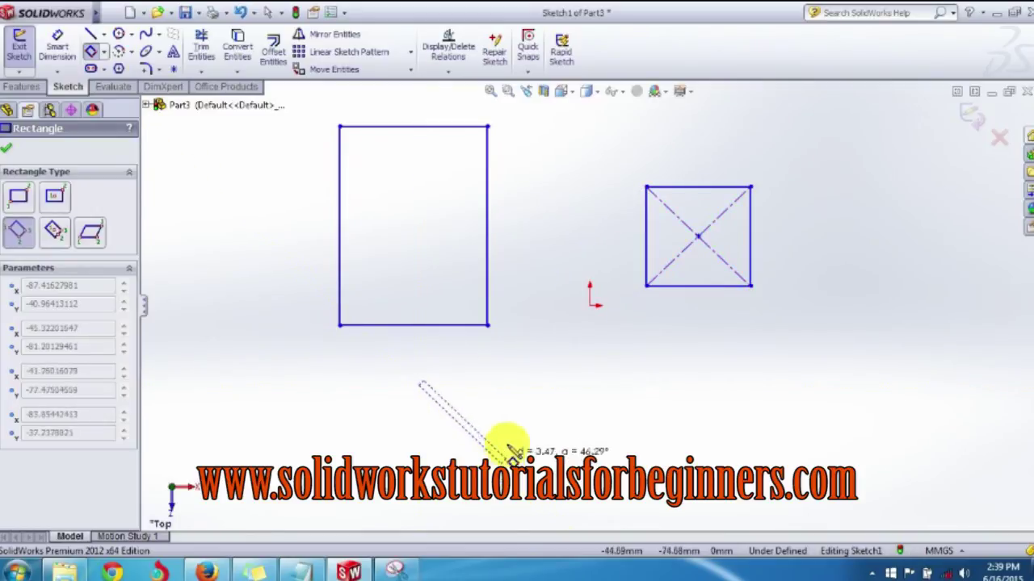
left_click(546, 418)
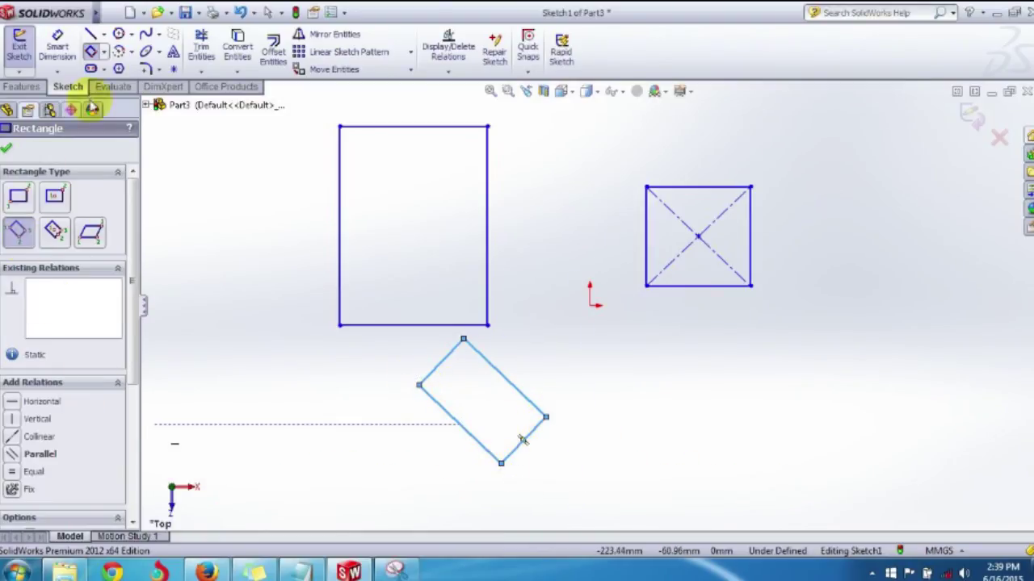
Draw a large tilted 3 Point Center Rectangle below the center rectangle: center, side midpoint, width.
left_click(104, 51)
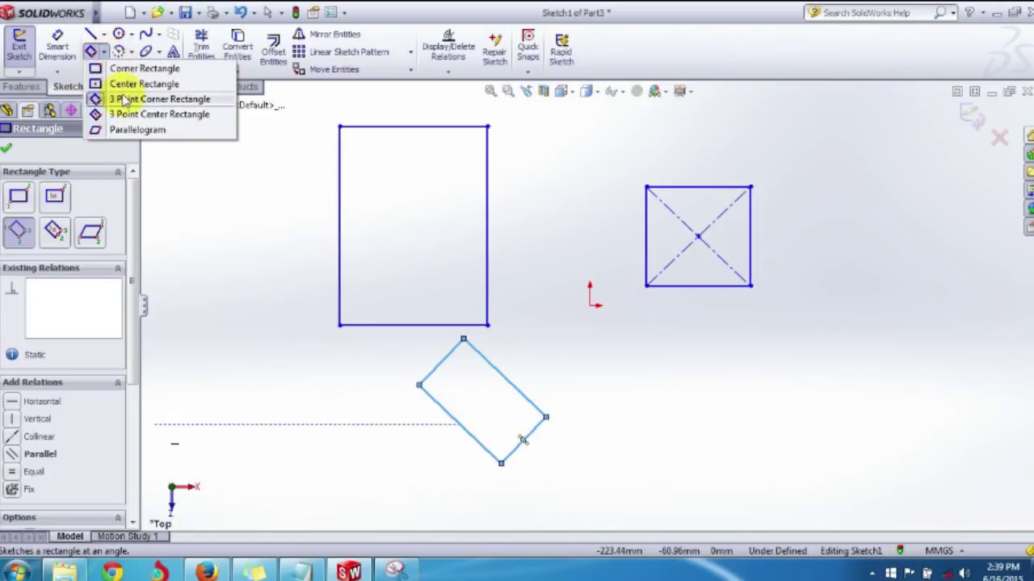
left_click(58, 239)
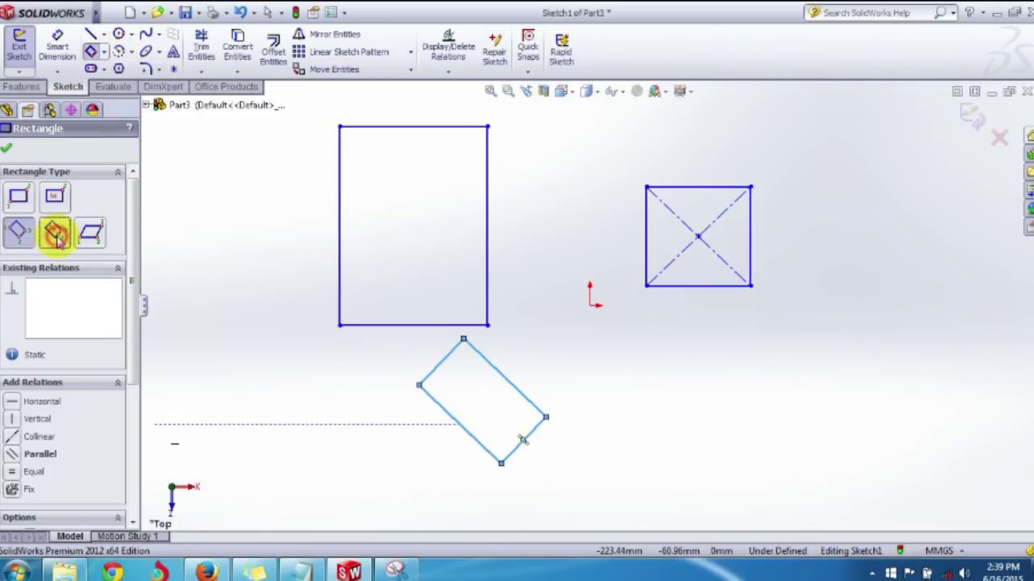
left_click(53, 238)
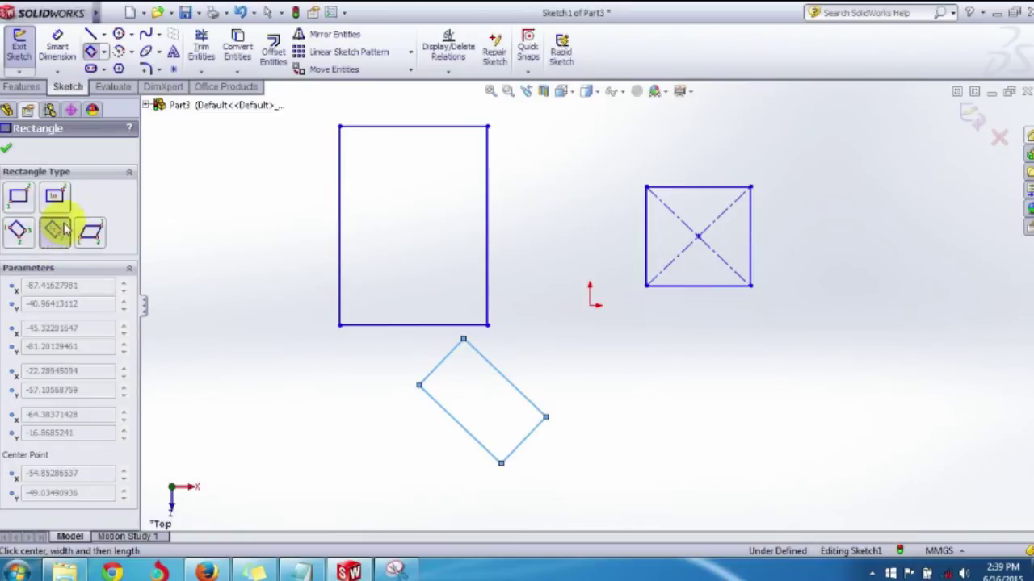
left_click(721, 400)
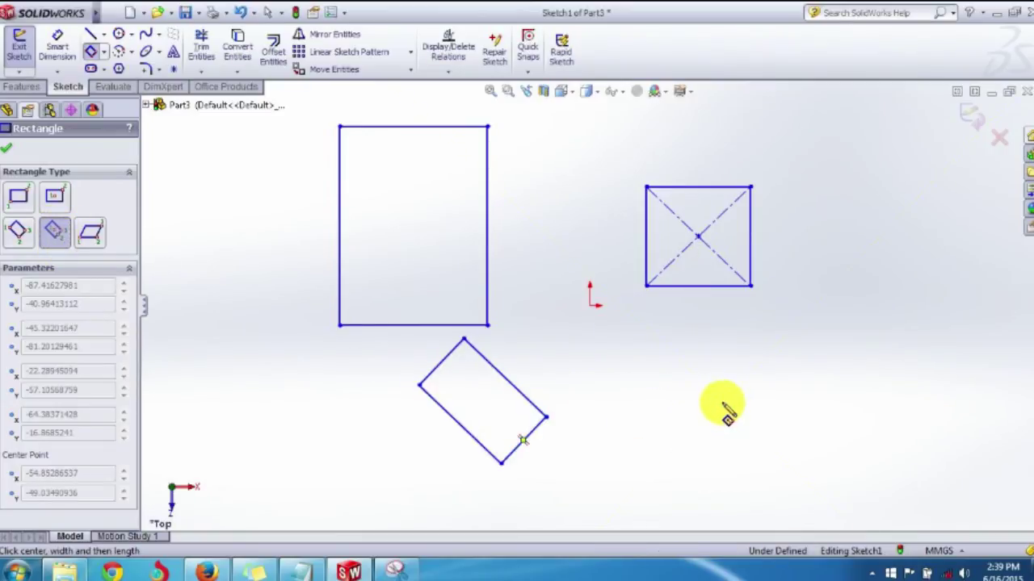
left_click(788, 465)
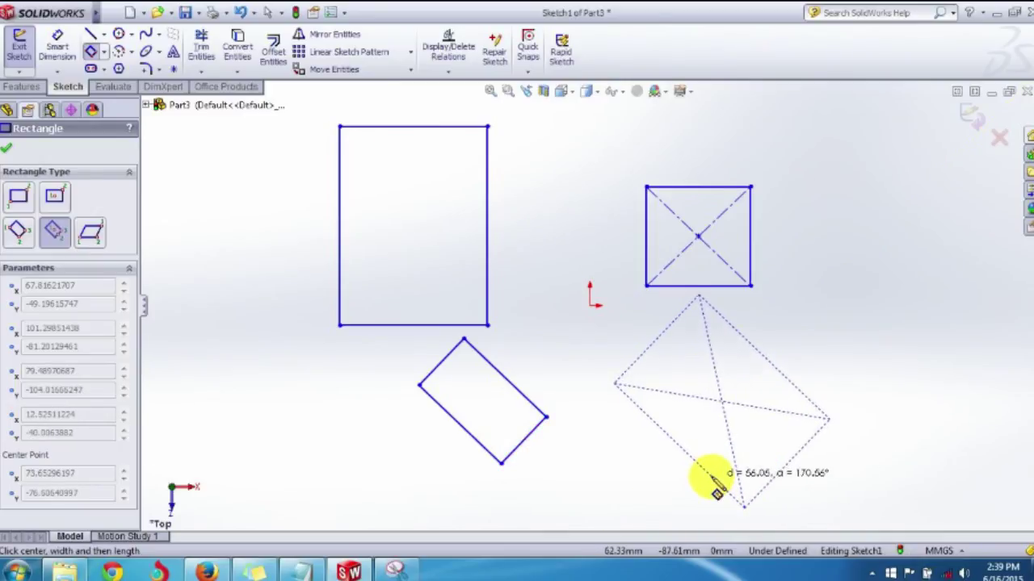
left_click(745, 506)
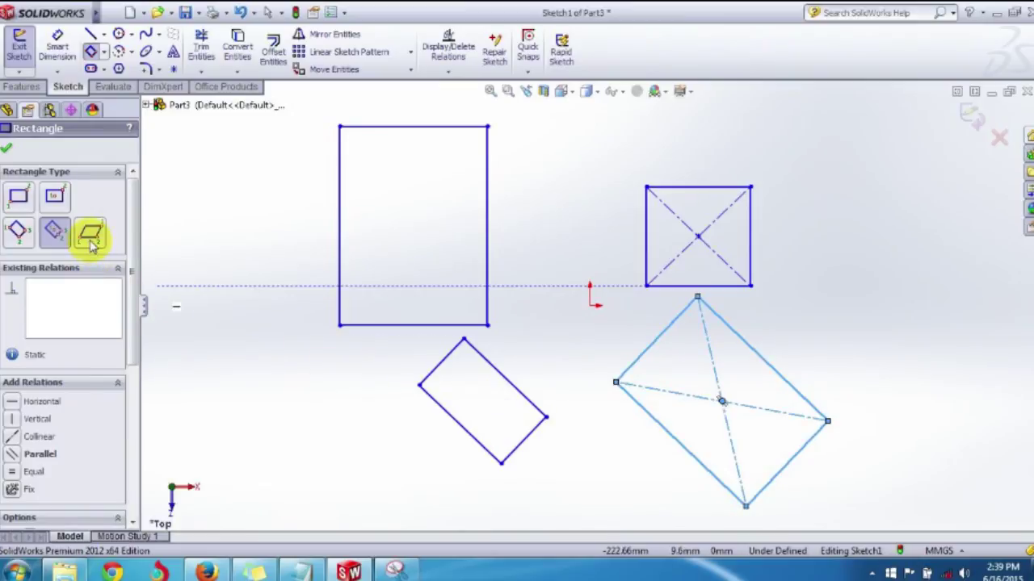
Switch the Rectangle tool to the Parallelogram rectangle type.
scroll(420, 300, "down", 2)
scroll(207, 254, "up", 2)
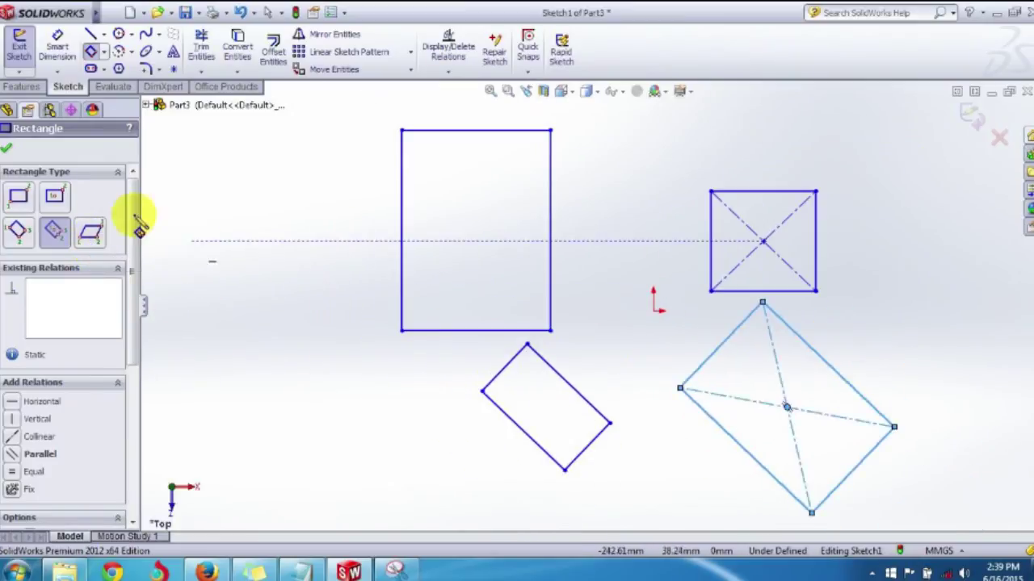
left_click(90, 231)
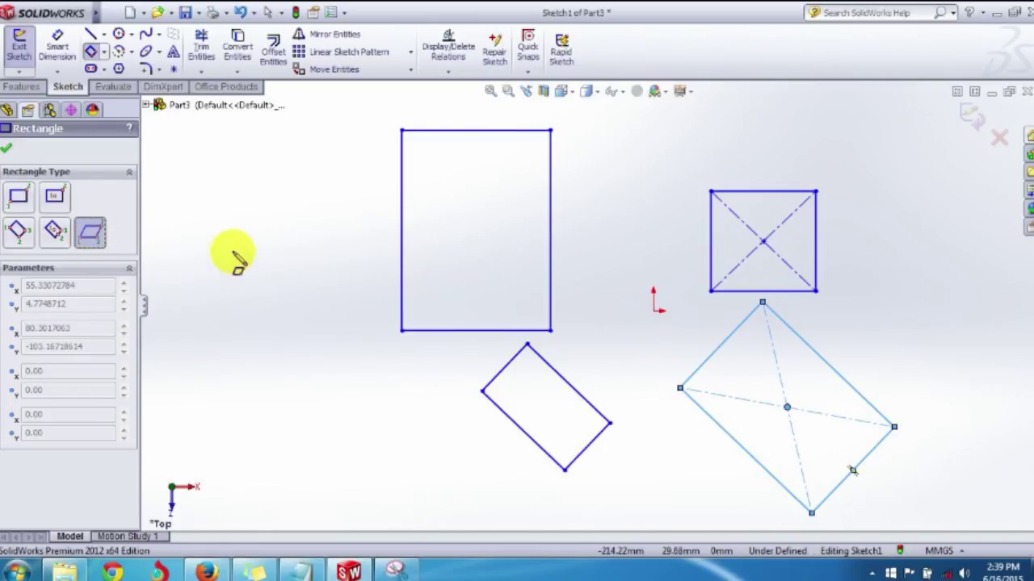
left_click(103, 51)
left_click(101, 129)
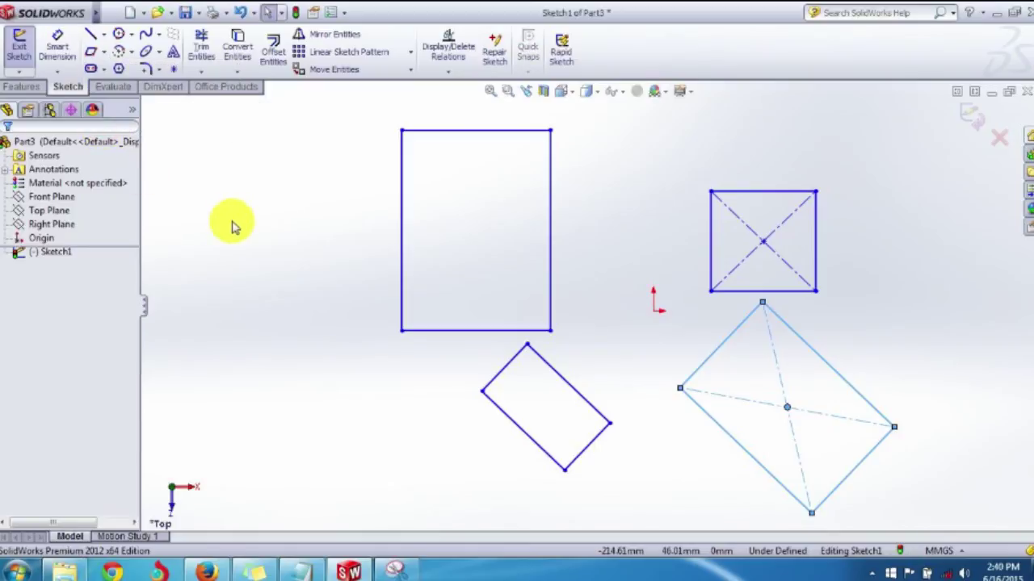
left_click(92, 52)
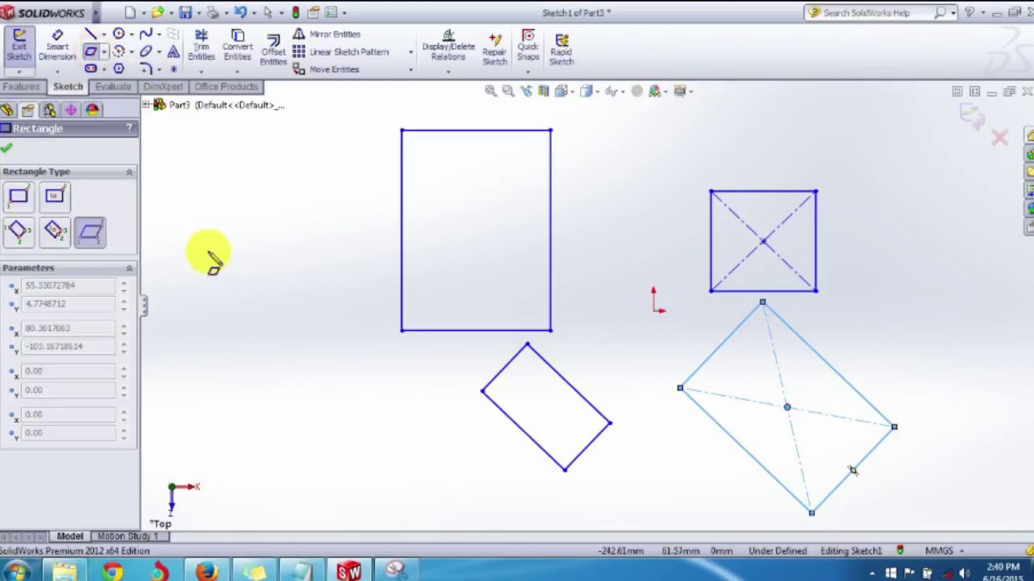
Draw a parallelogram left of the first rectangle: a horizontal base, then a slanted side.
left_click(211, 292)
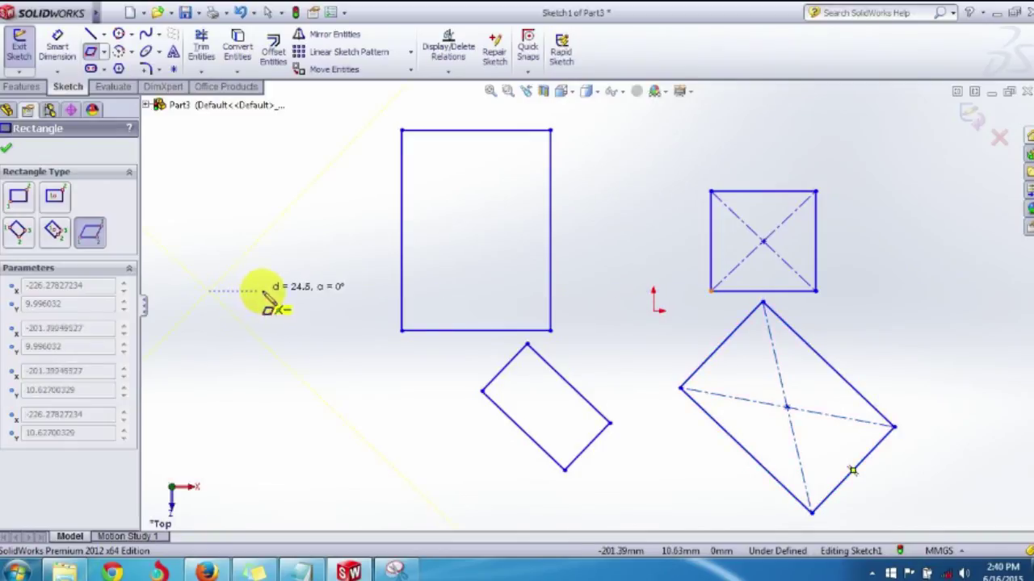
left_click(293, 292)
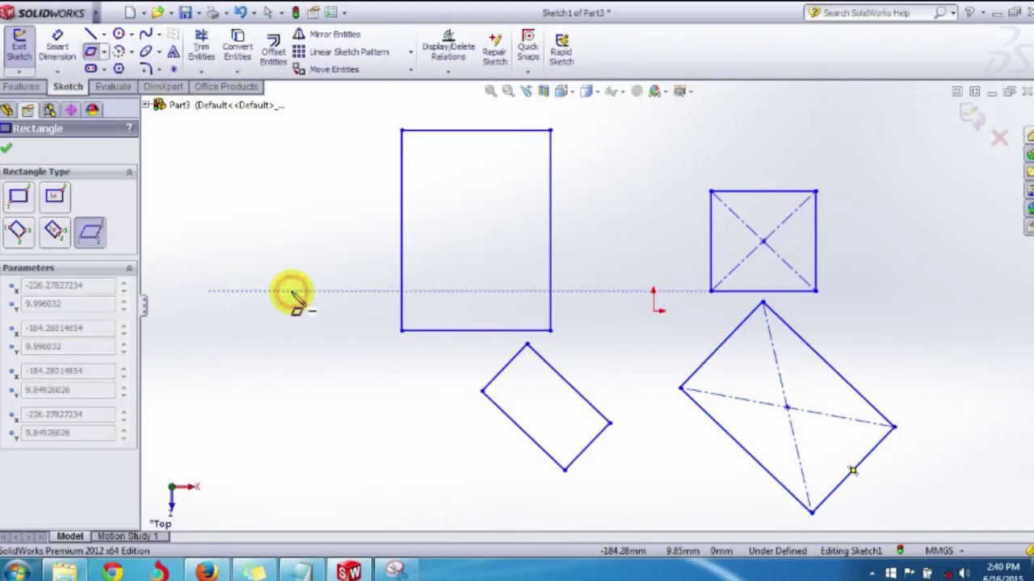
left_click(327, 214)
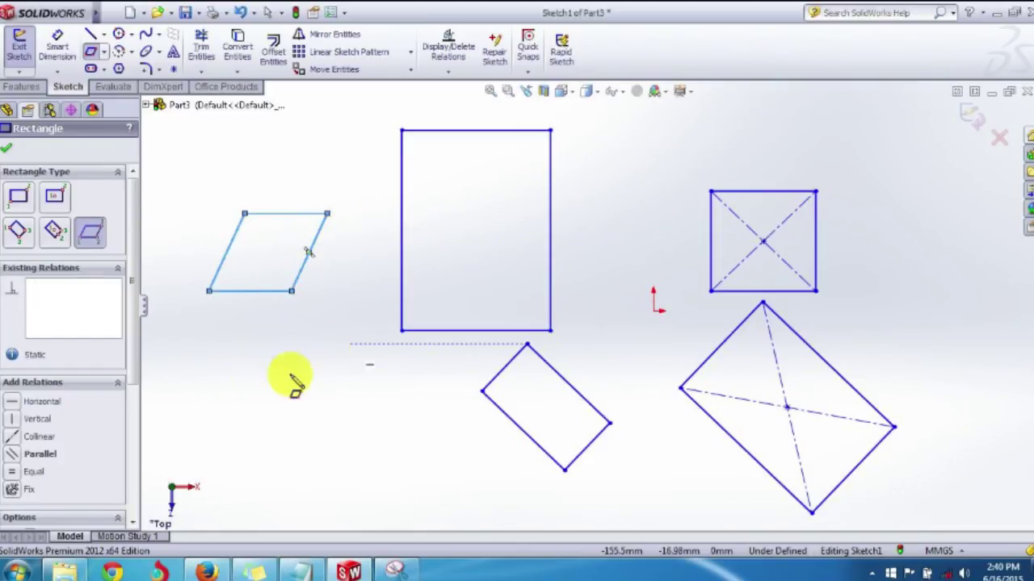